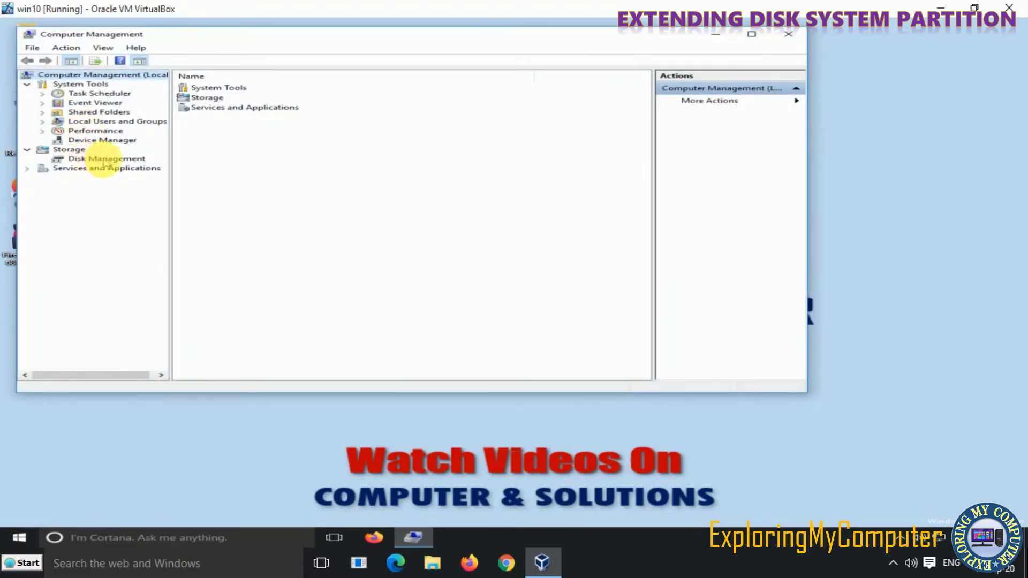
# - Open Disk Management maximized and bring up the context menu for the 31.51 GB C: partition
pyautogui.click(100, 159)
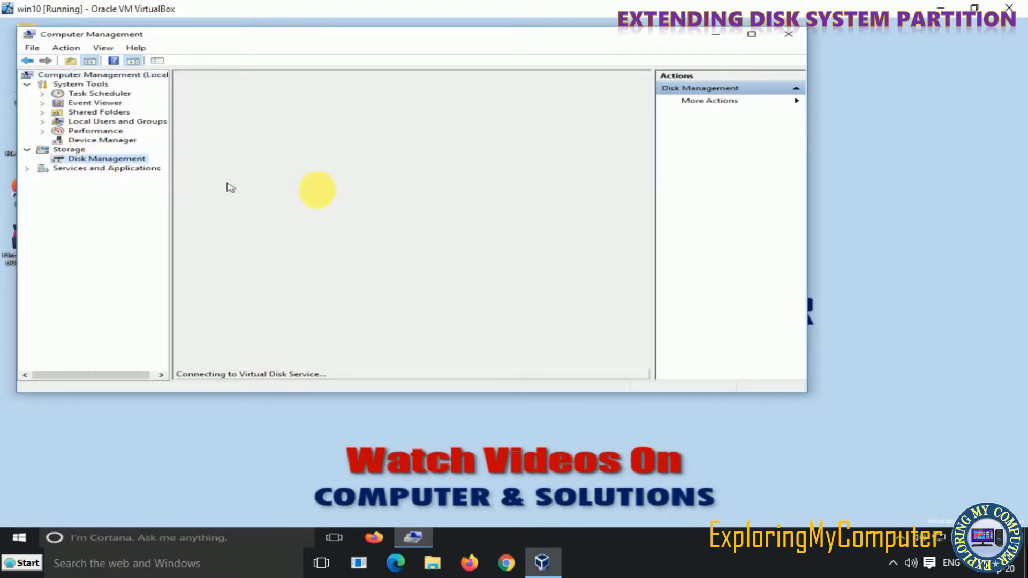
pyautogui.click(752, 33)
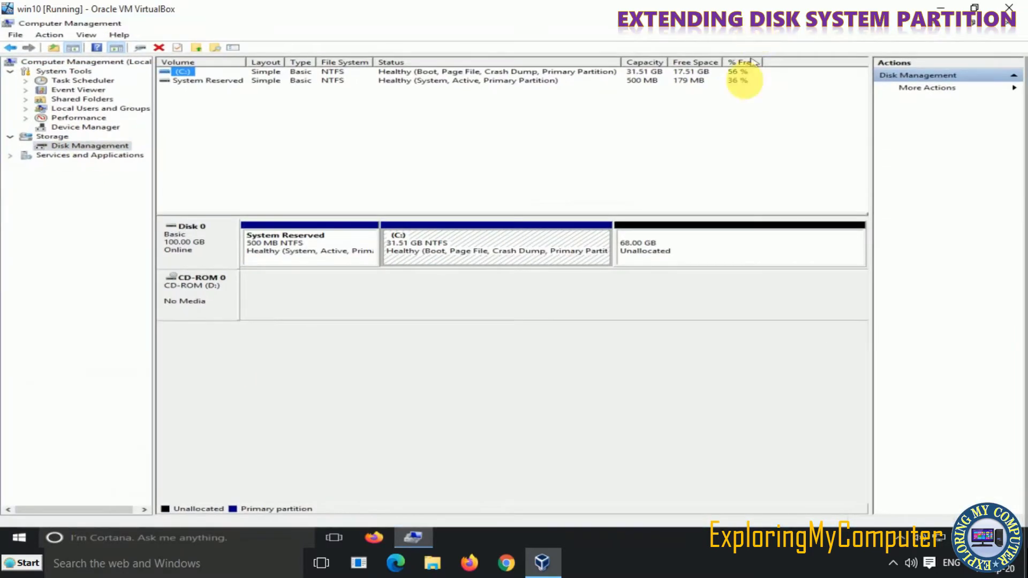
pyautogui.rightClick(664, 260)
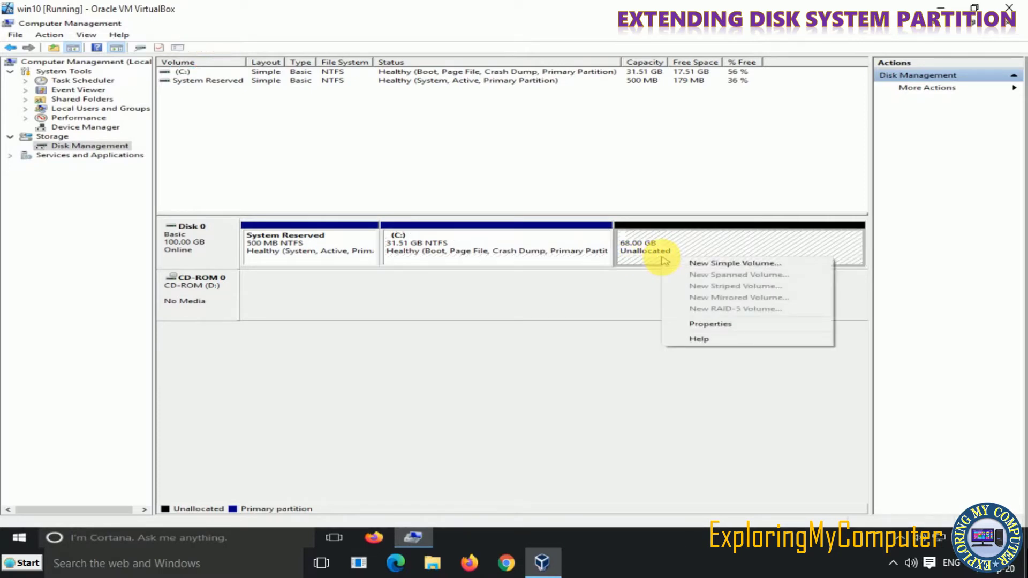
pyautogui.click(494, 259)
pyautogui.rightClick(482, 259)
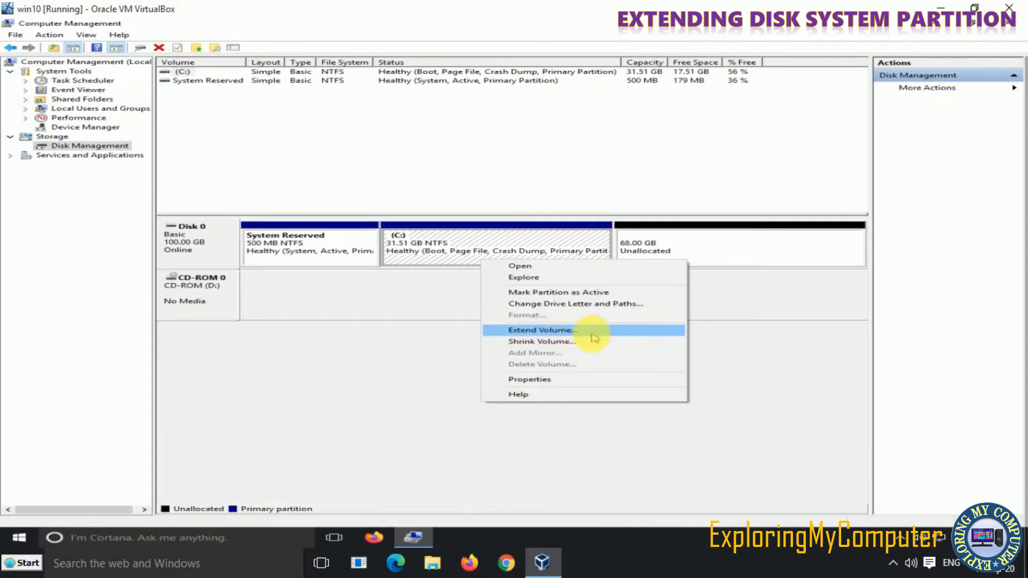
# - Extend C: by the full 69631 MB of unallocated space using the Extend Volume wizard
pyautogui.click(592, 334)
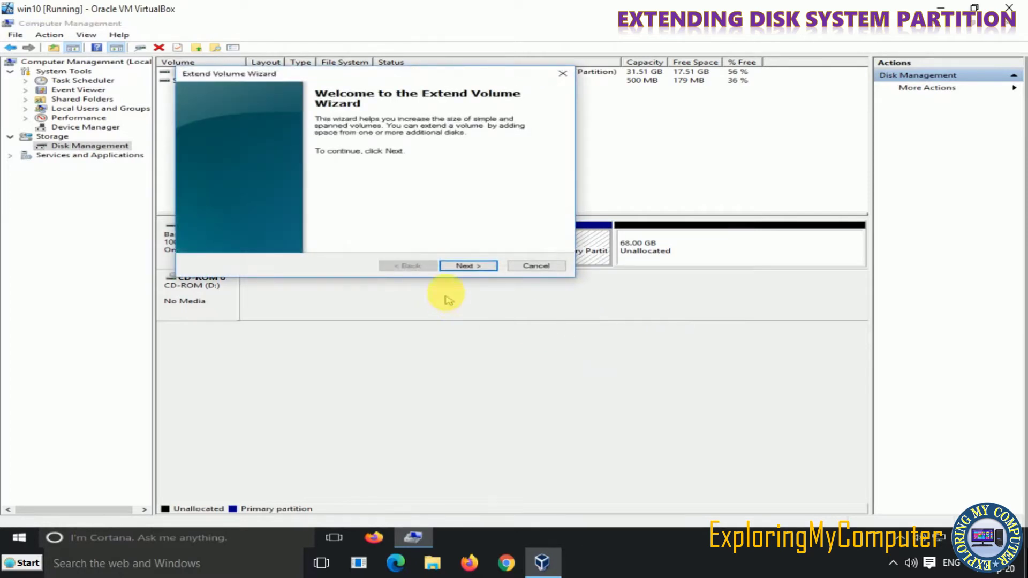
pyautogui.click(458, 266)
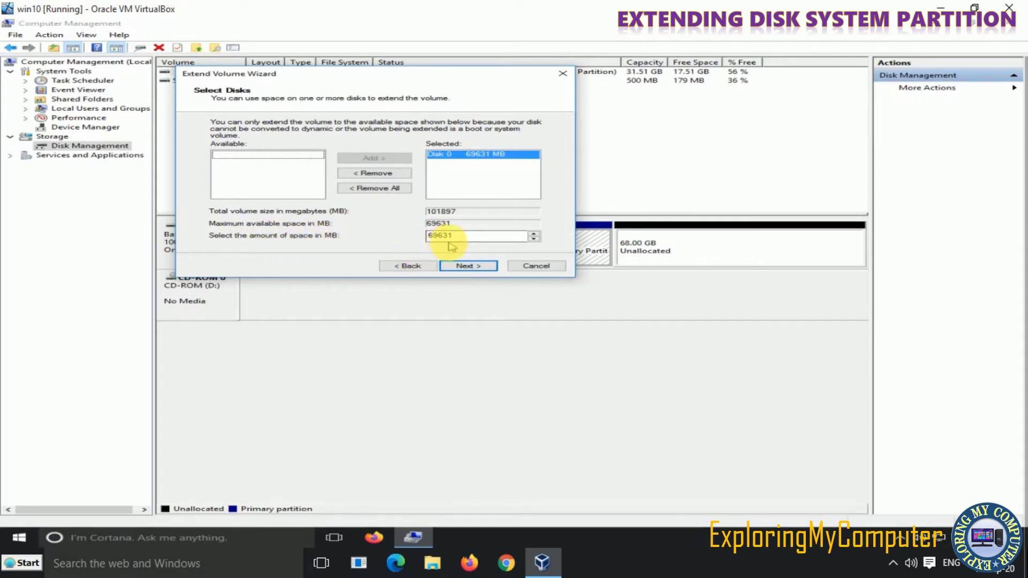
pyautogui.click(465, 266)
pyautogui.click(466, 266)
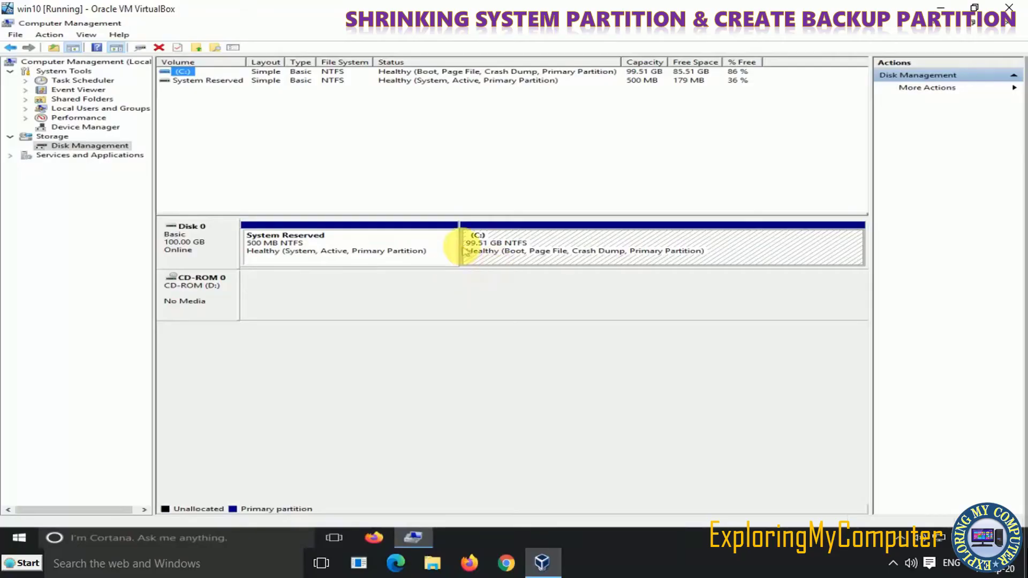
# - Shrink the C: volume by 55000 MB with Shrink Volume
pyautogui.click(479, 246)
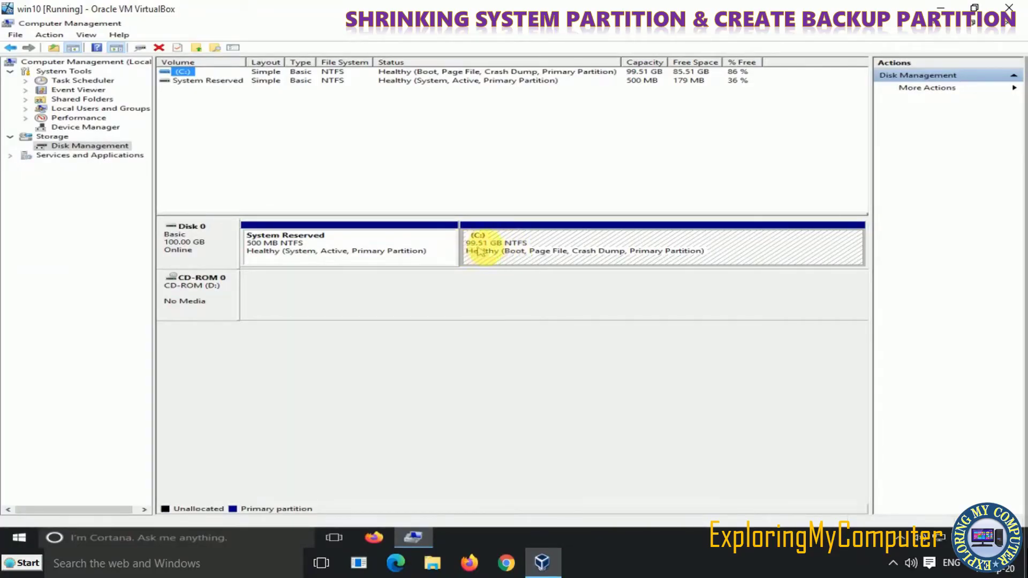
pyautogui.rightClick(668, 249)
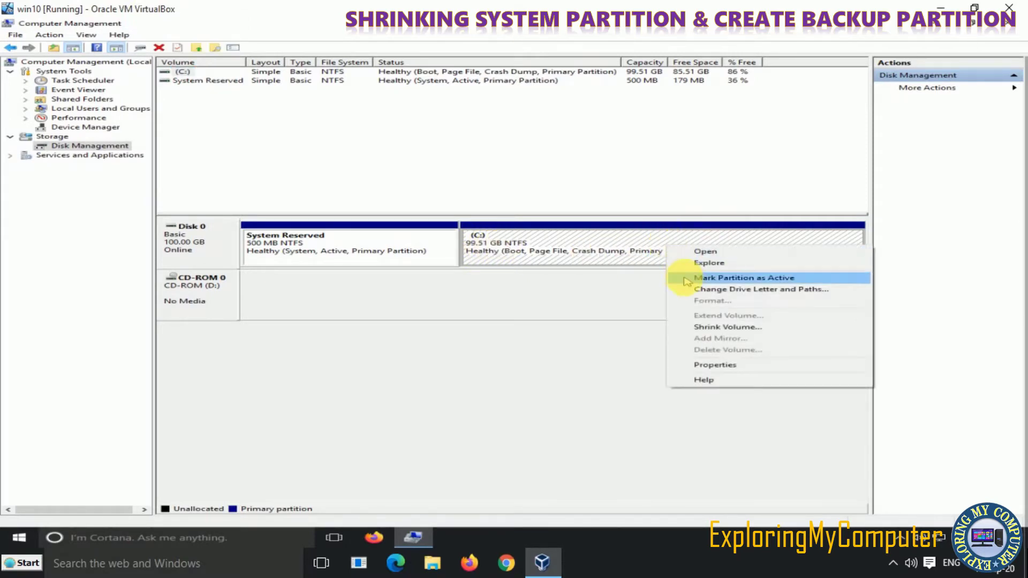
pyautogui.click(724, 328)
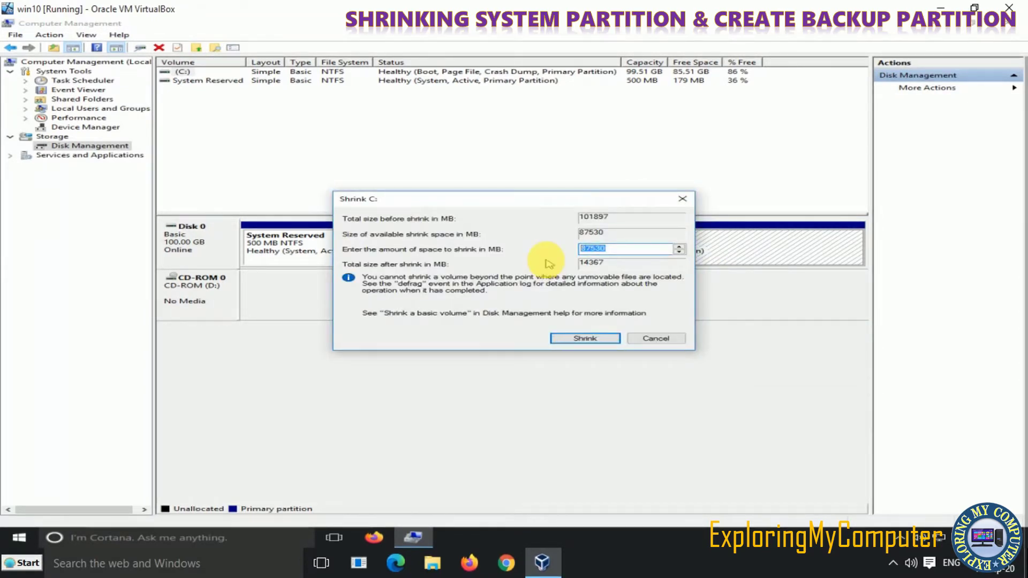
pyautogui.write('55000')
pyautogui.click(581, 338)
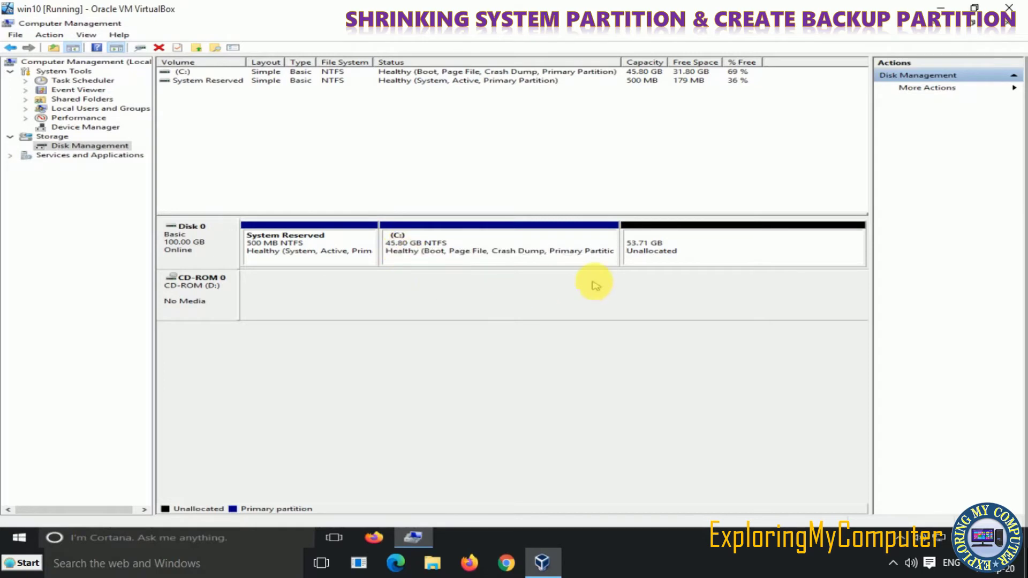
# - Create a 55000 MB NTFS simple volume with drive letter E: from the unallocated space
pyautogui.rightClick(656, 259)
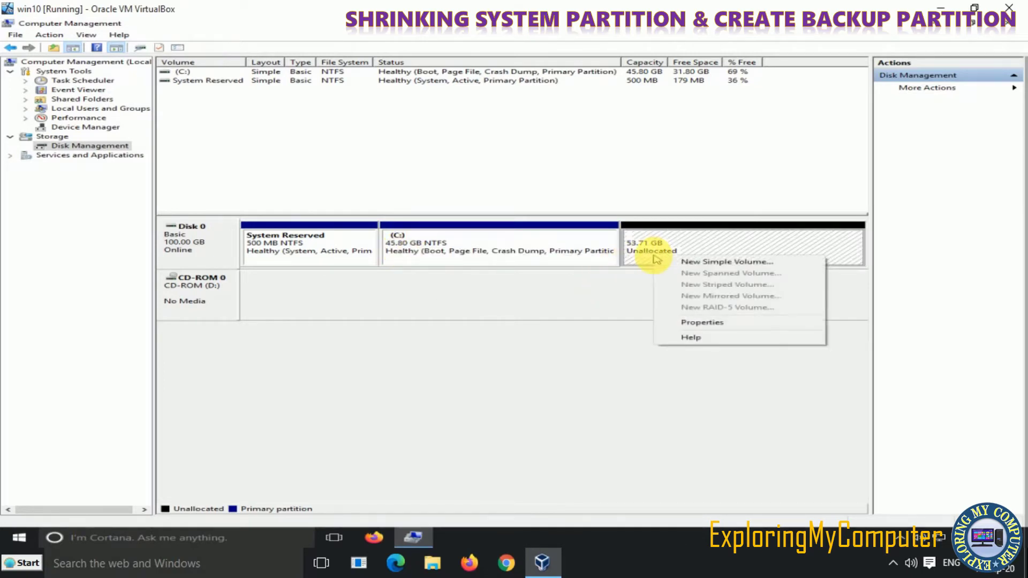
pyautogui.click(706, 267)
pyautogui.click(476, 257)
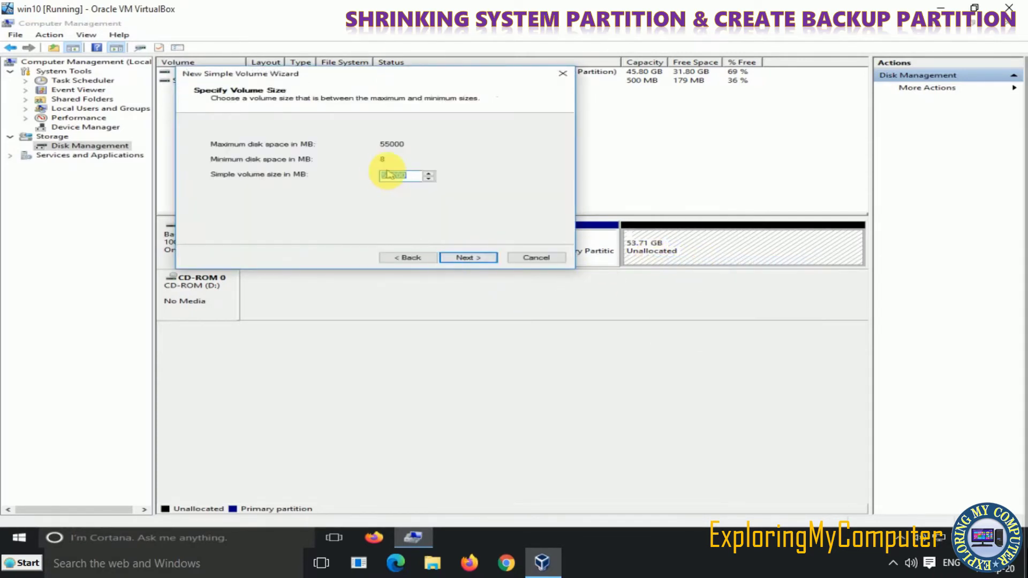
pyautogui.click(416, 175)
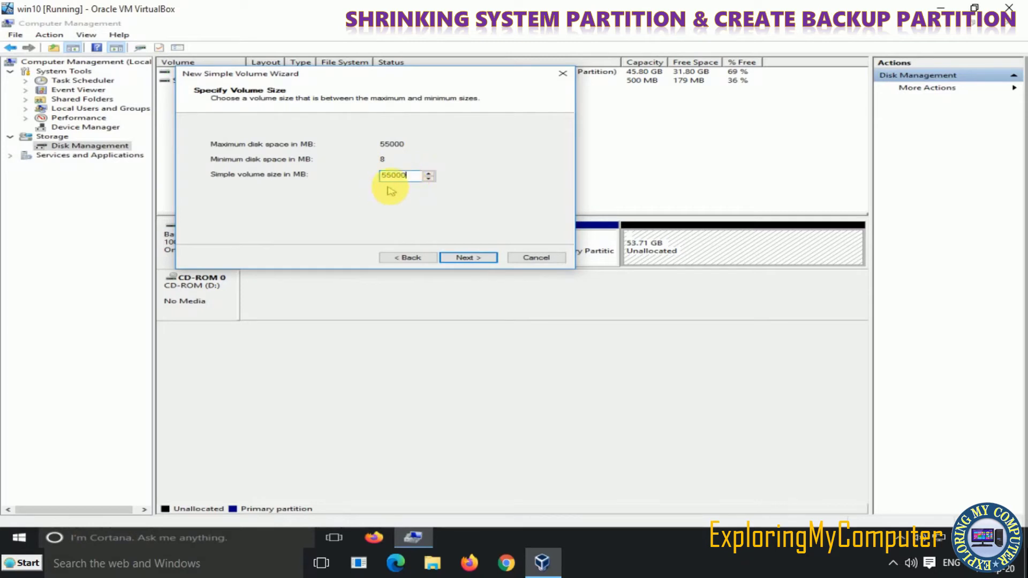
pyautogui.click(468, 259)
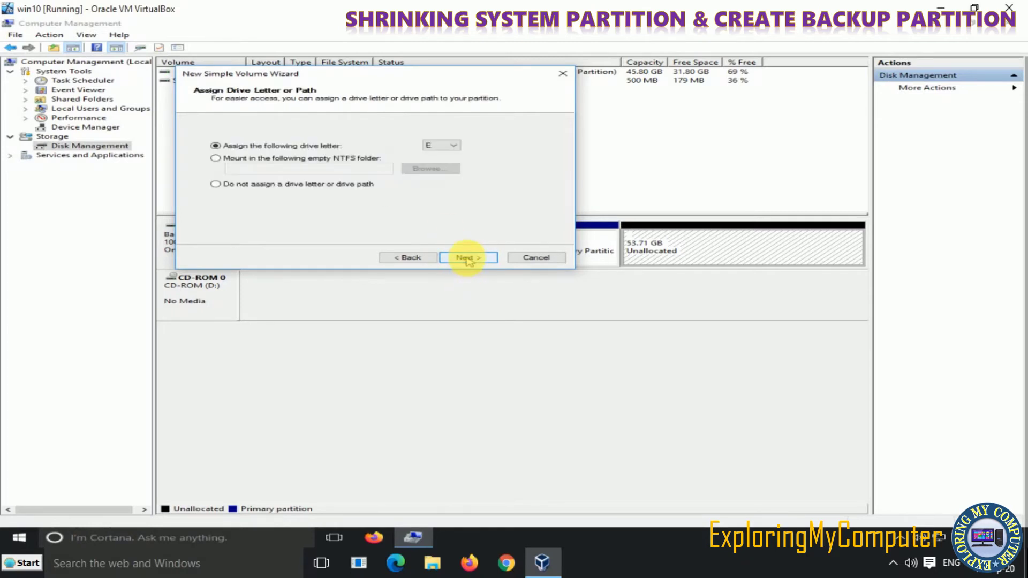
pyautogui.click(468, 258)
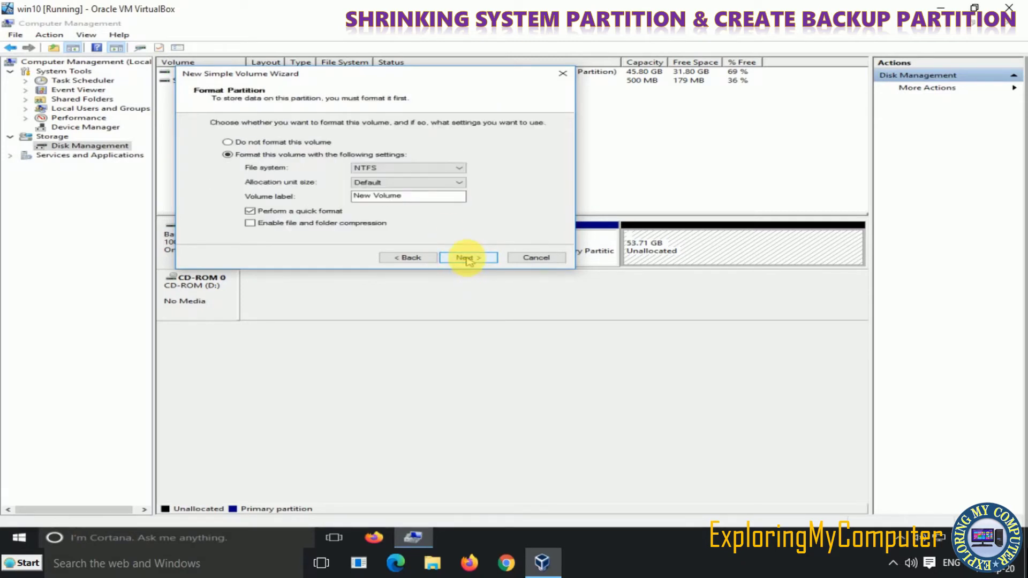
pyautogui.click(467, 258)
pyautogui.click(468, 259)
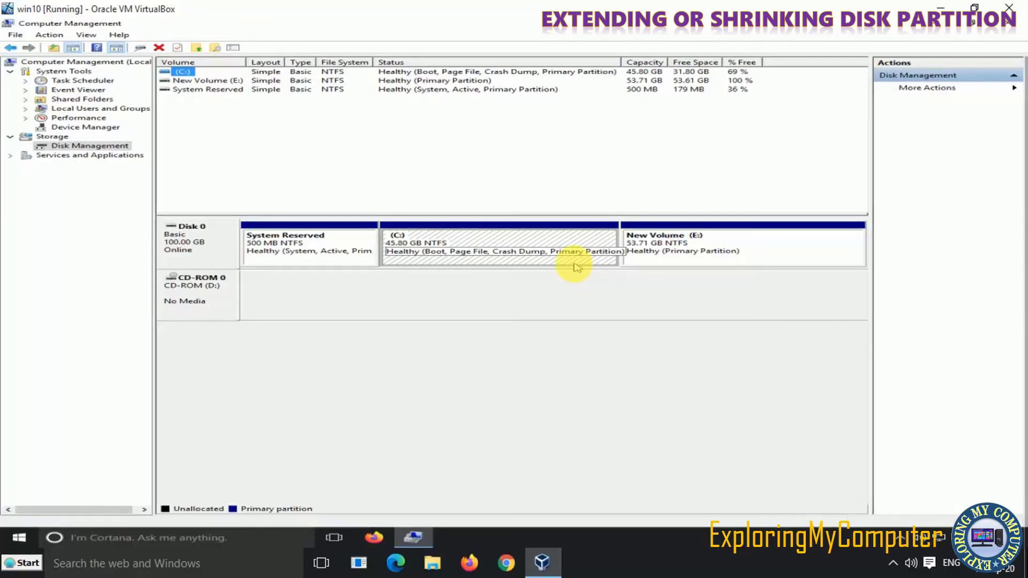
pyautogui.rightClick(574, 261)
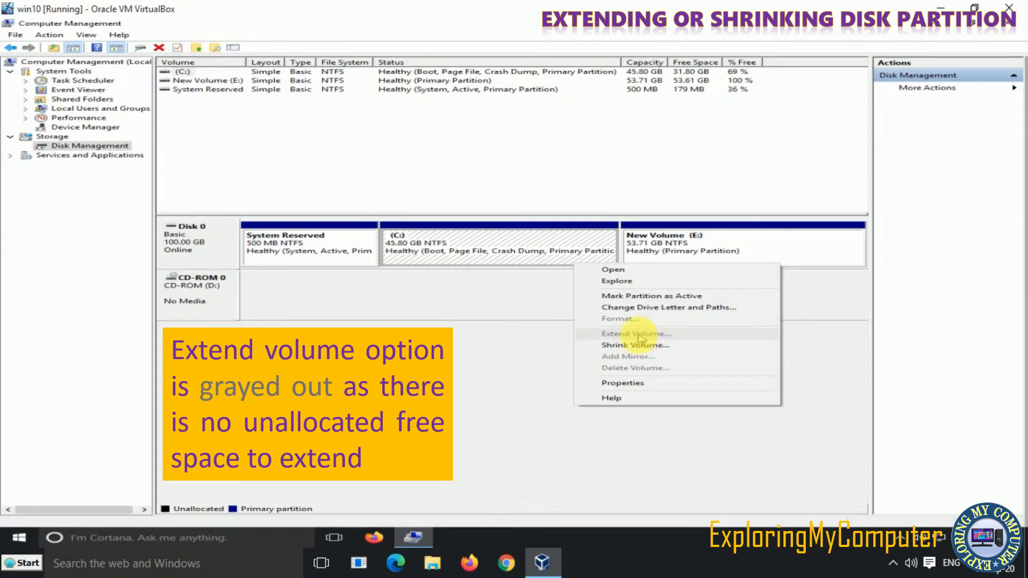
pyautogui.click(750, 252)
pyautogui.click(691, 249)
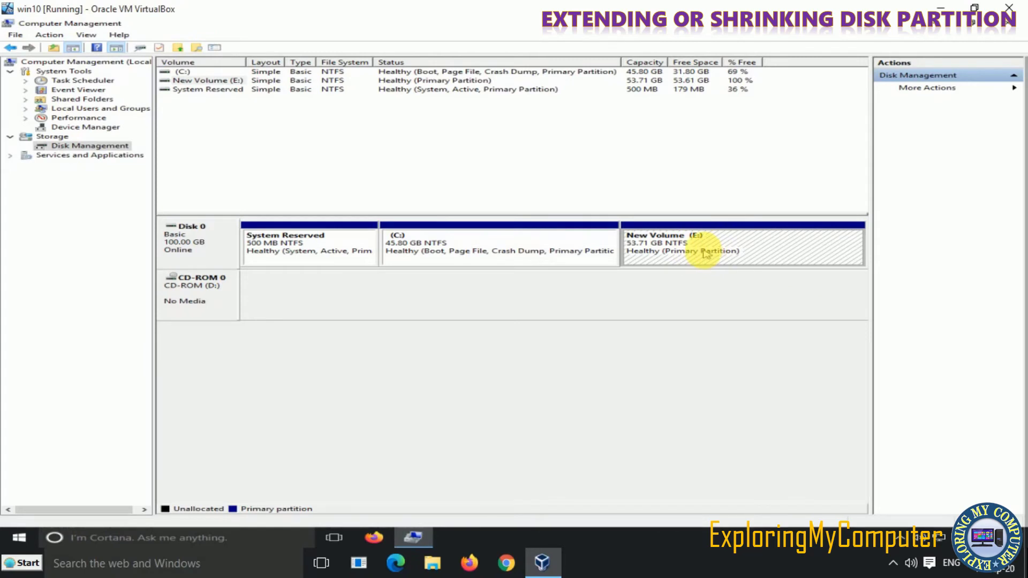
pyautogui.rightClick(704, 254)
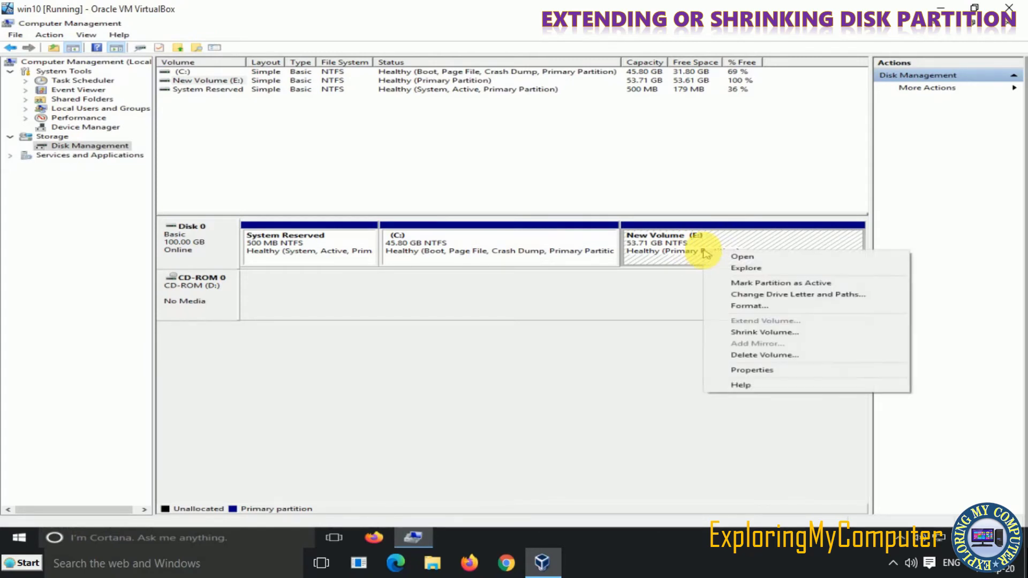
pyautogui.click(757, 356)
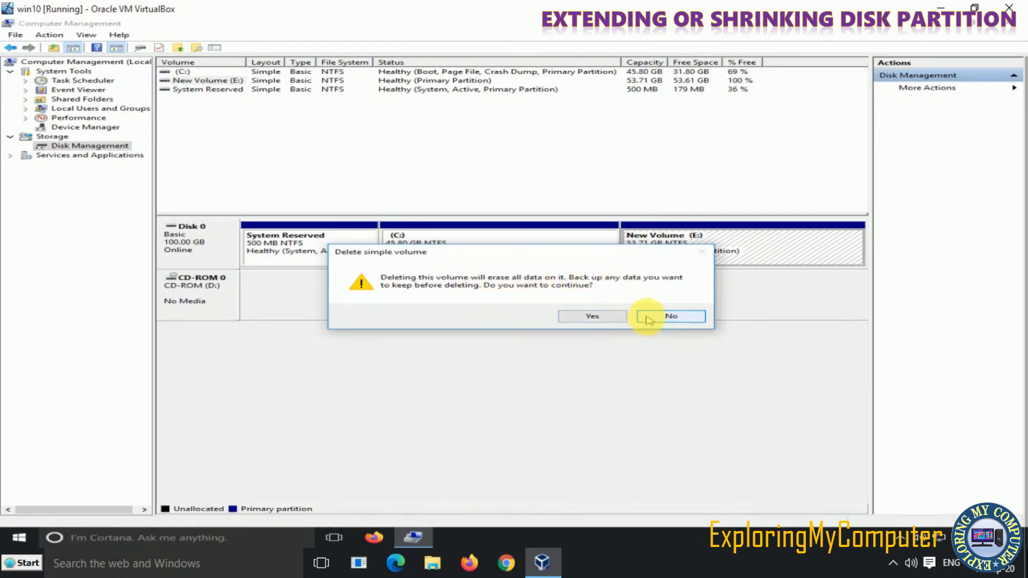
pyautogui.click(671, 316)
pyautogui.rightClick(656, 248)
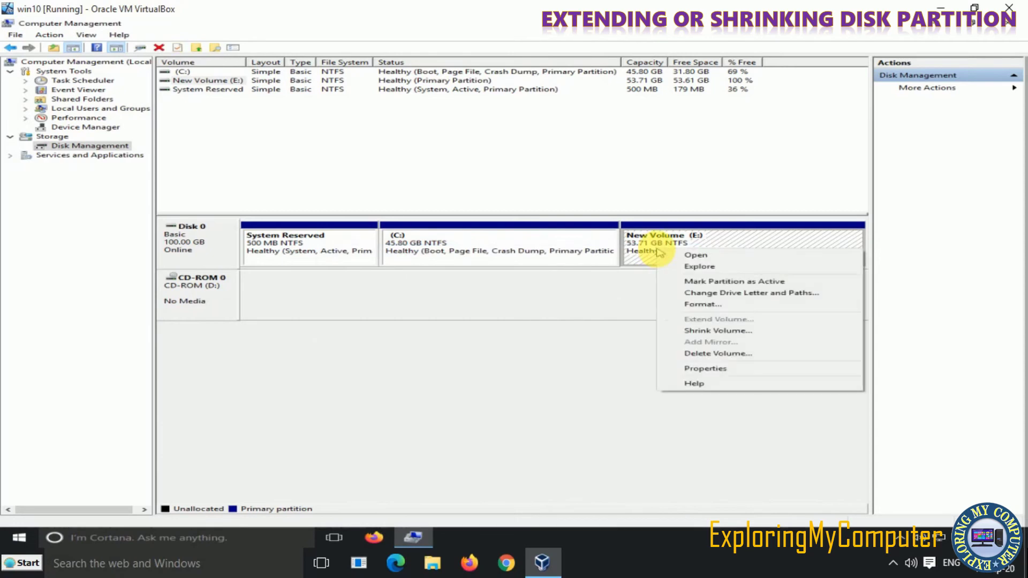
pyautogui.click(687, 258)
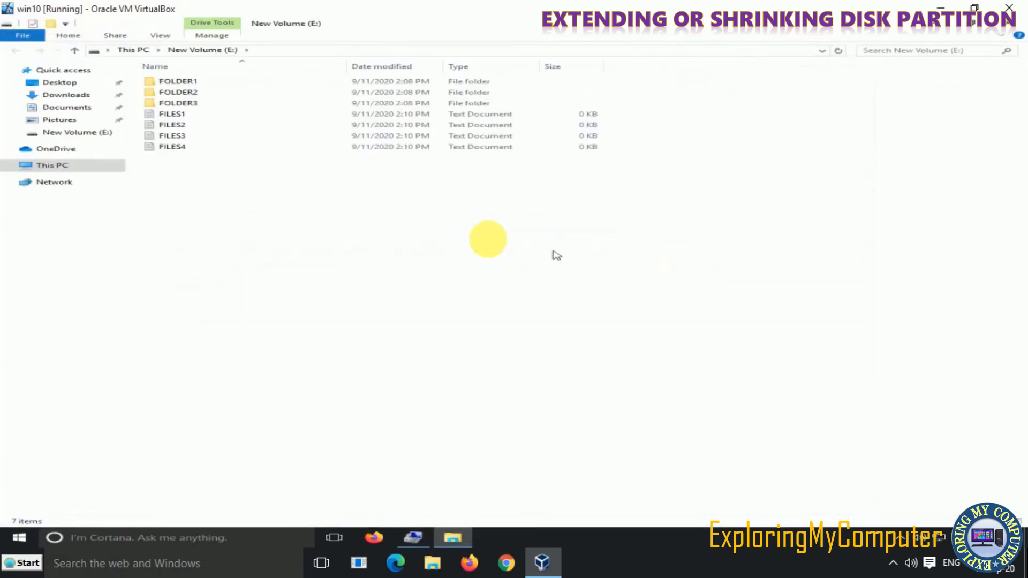
pyautogui.moveTo(282, 241); pyautogui.dragTo(156, 64)
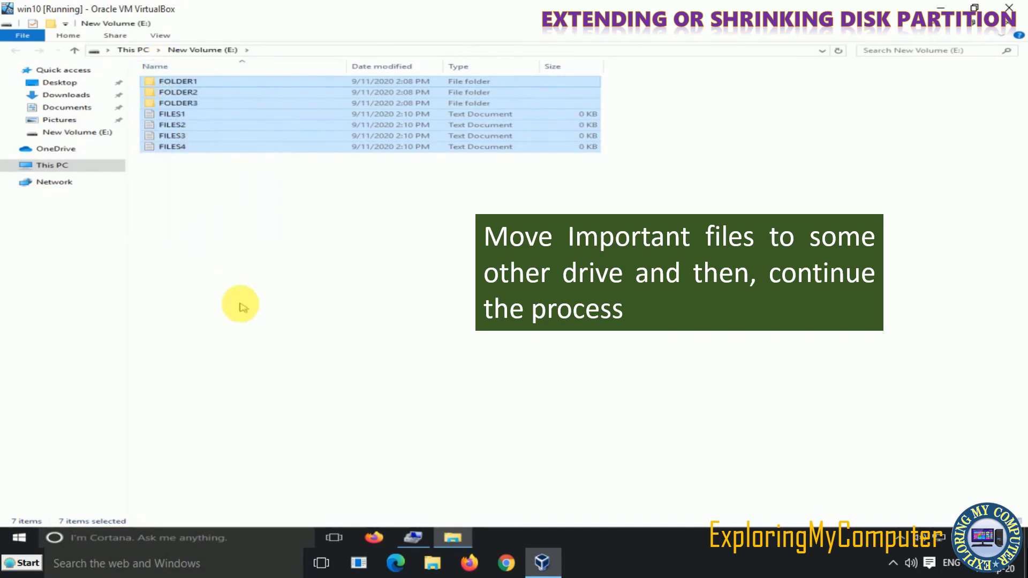
pyautogui.rightClick(214, 149)
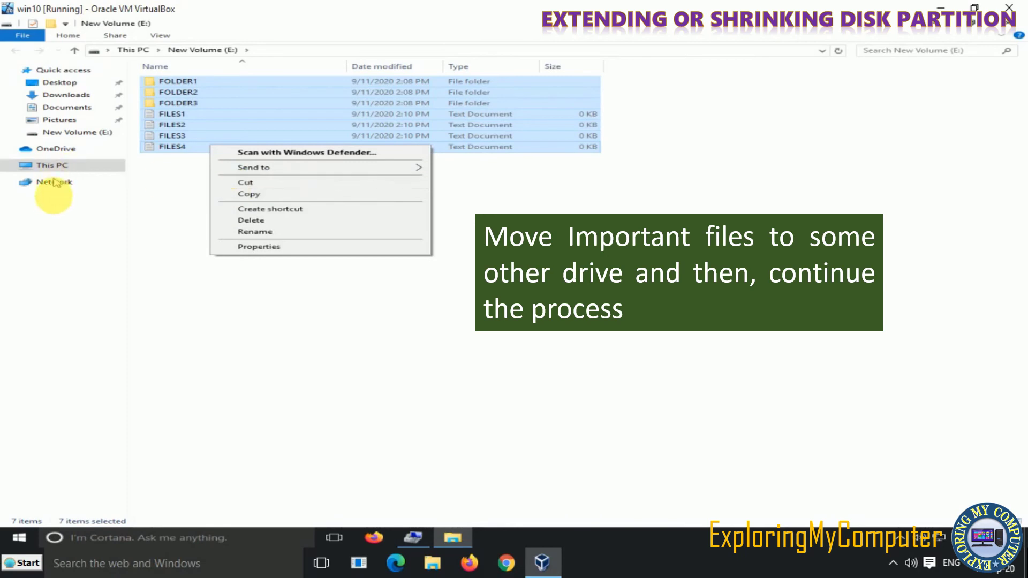
pyautogui.click(53, 208)
pyautogui.rightClick(54, 207)
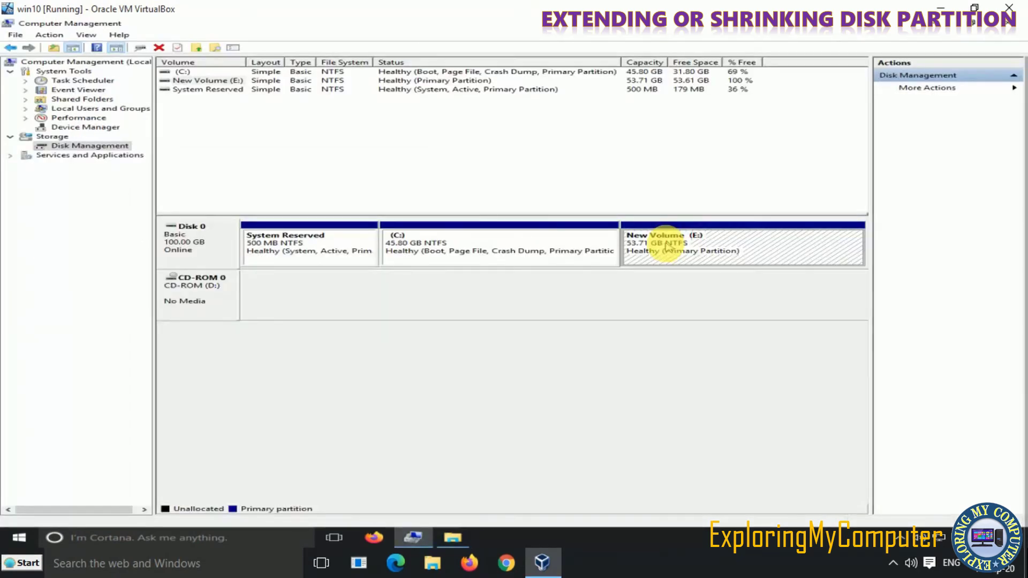
# - Delete New Volume (E:), returning its space to unallocated
pyautogui.rightClick(667, 245)
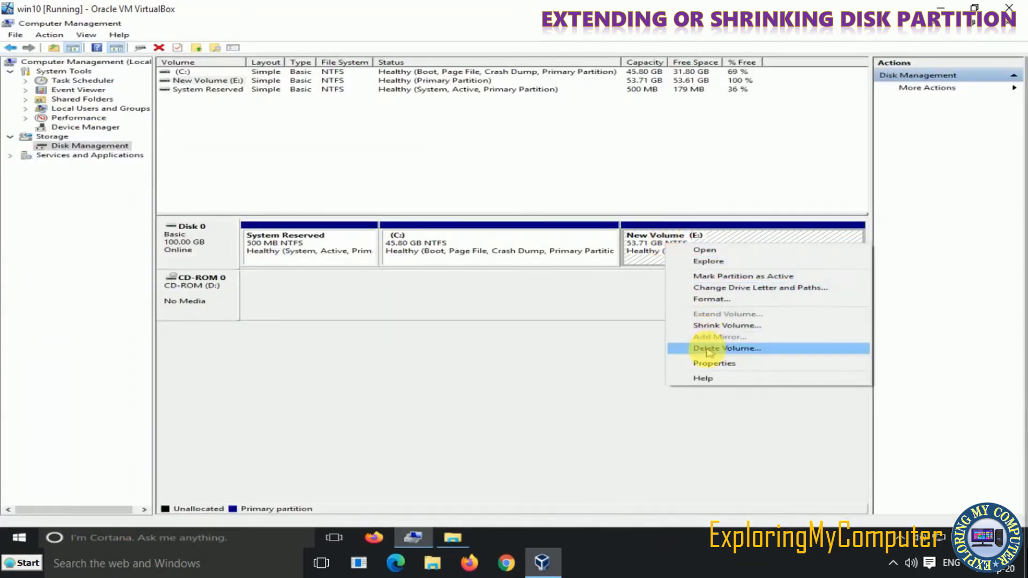
pyautogui.click(736, 349)
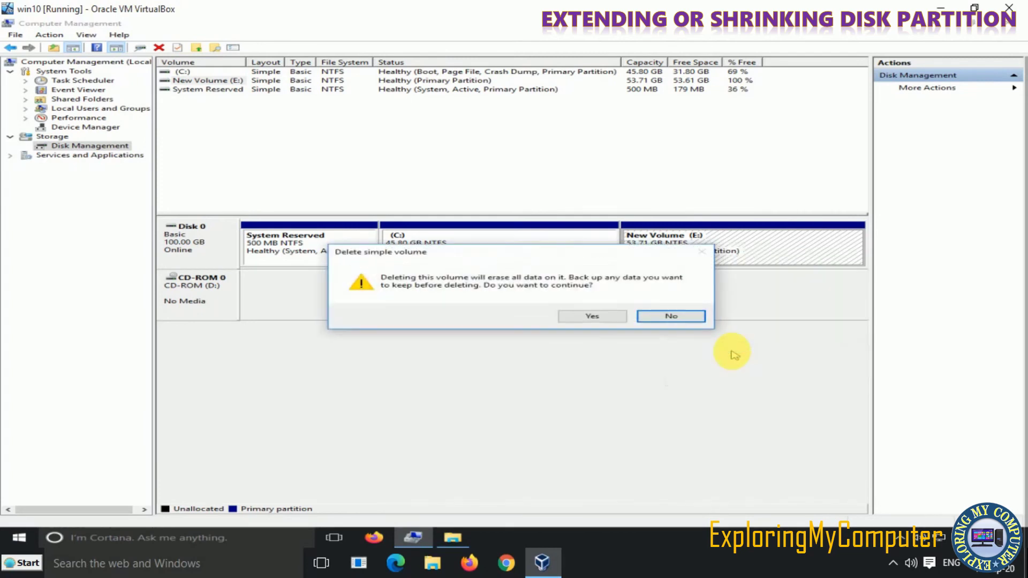
pyautogui.click(602, 316)
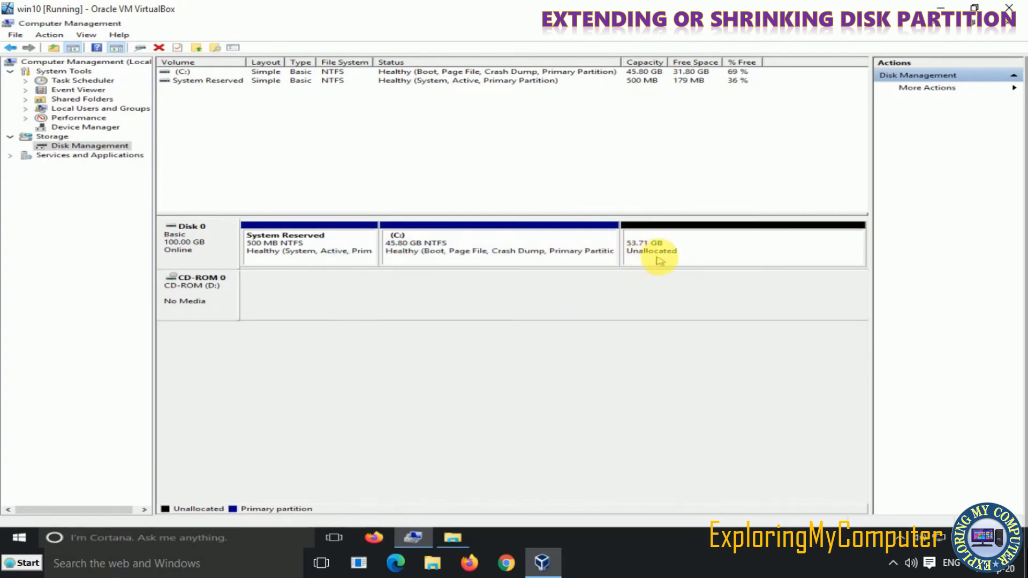
# - Extend C: by 25000 MB to 70.21 GB, leaving 29.30 GB unallocated
pyautogui.rightClick(556, 250)
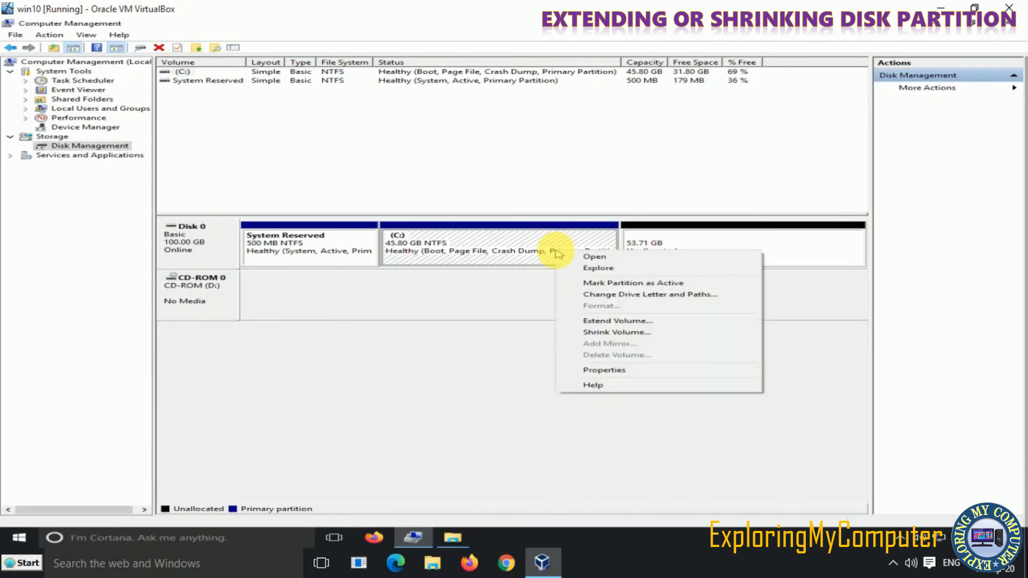
pyautogui.click(613, 321)
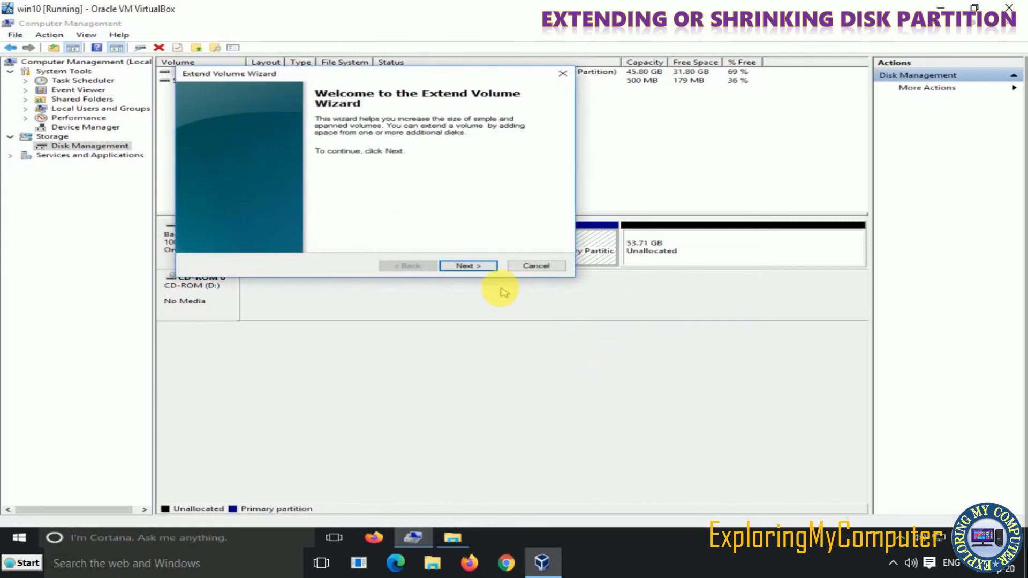
pyautogui.click(480, 266)
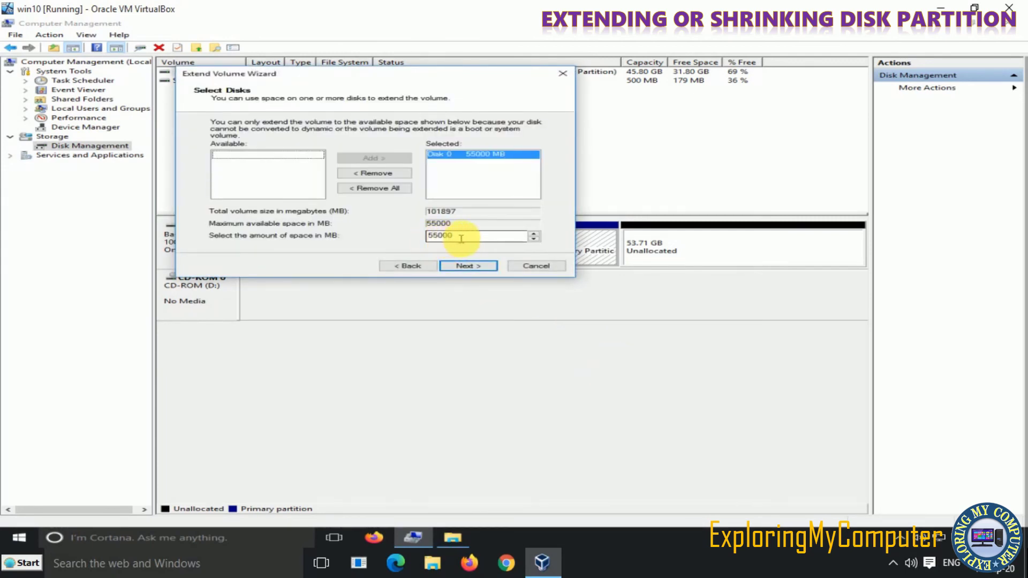
pyautogui.moveTo(462, 234); pyautogui.dragTo(399, 242)
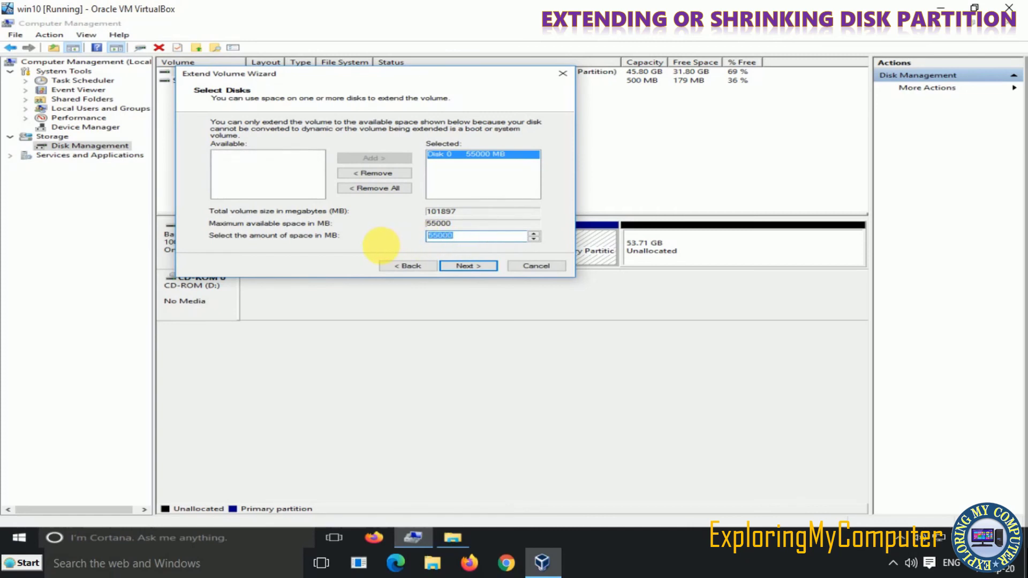
pyautogui.write('2500')
pyautogui.click(465, 267)
pyautogui.click(467, 266)
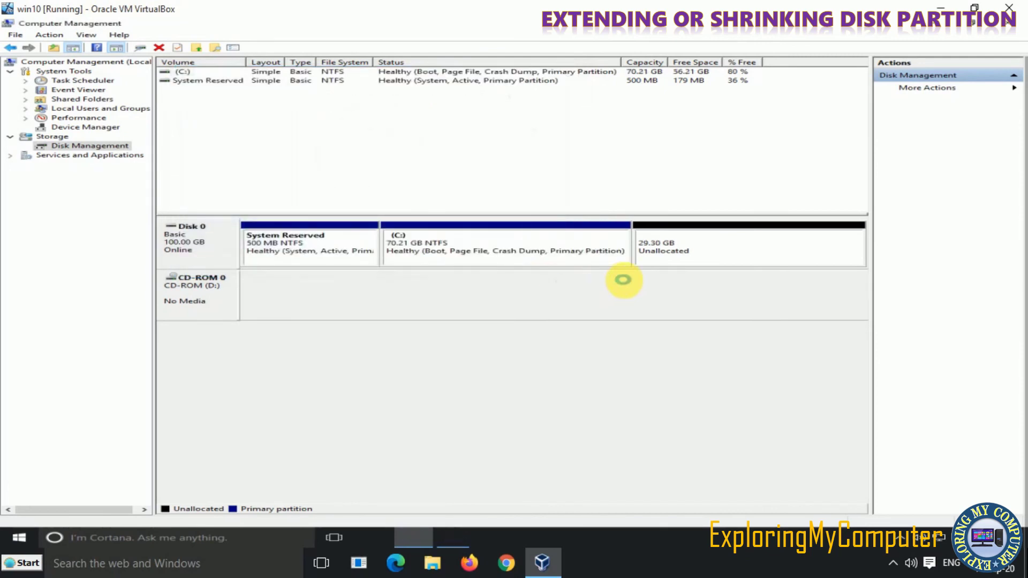
pyautogui.click(395, 255)
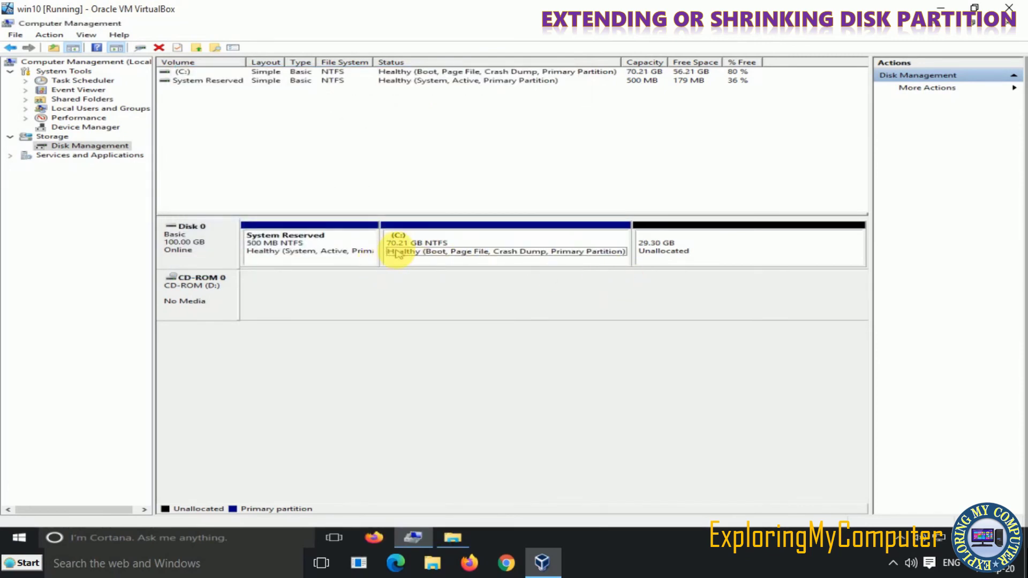
pyautogui.click(640, 254)
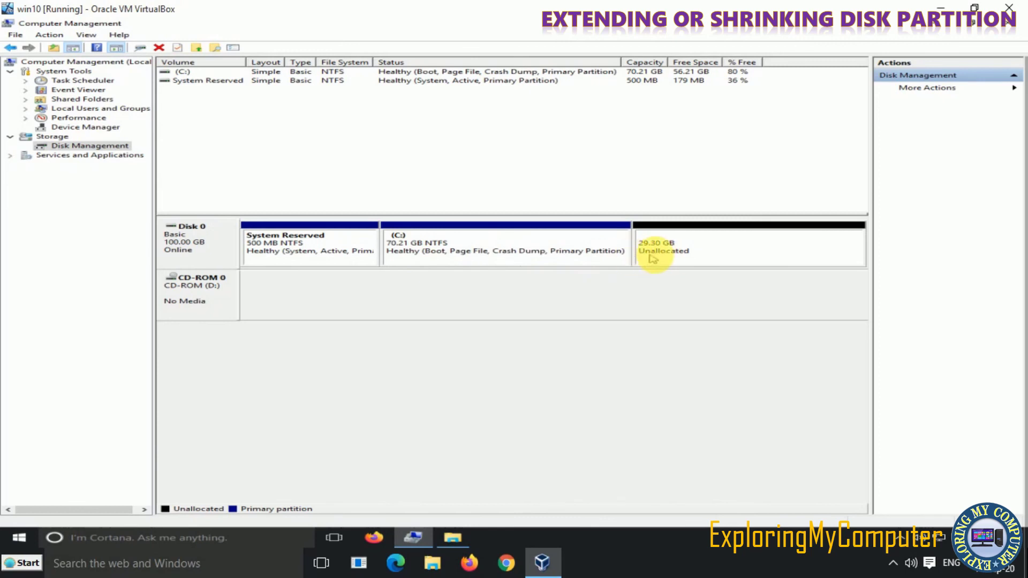
pyautogui.rightClick(480, 262)
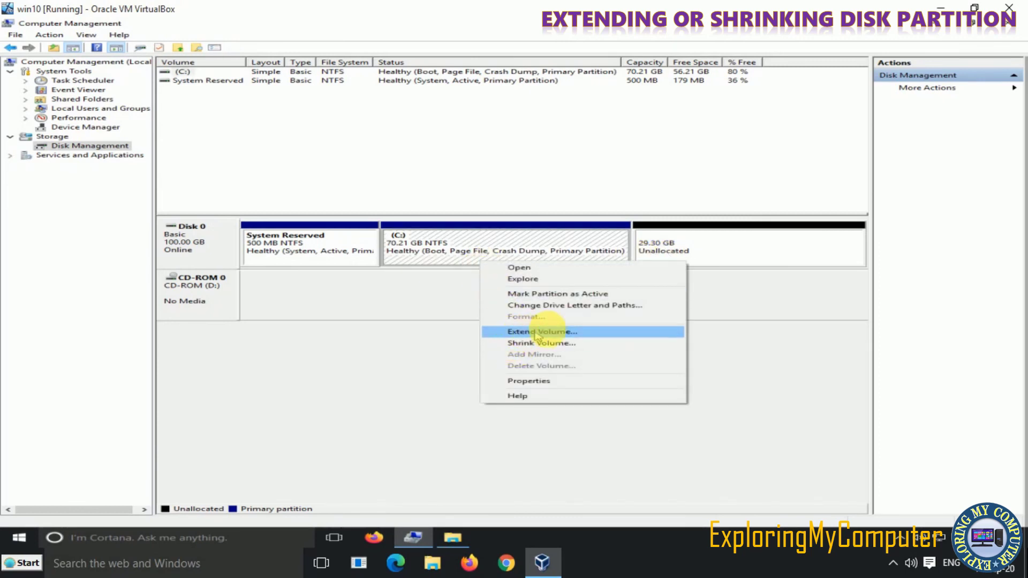
pyautogui.click(749, 268)
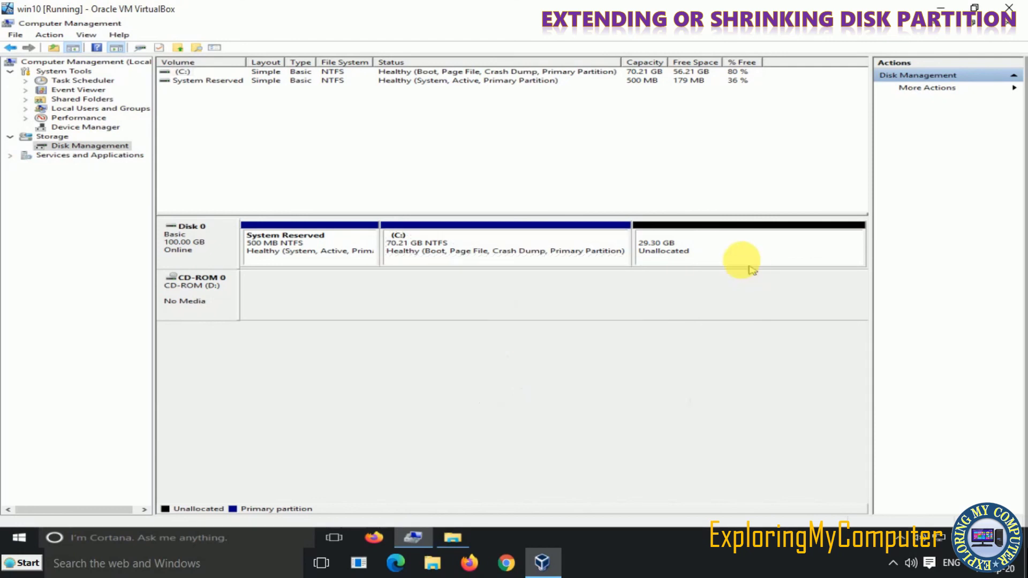